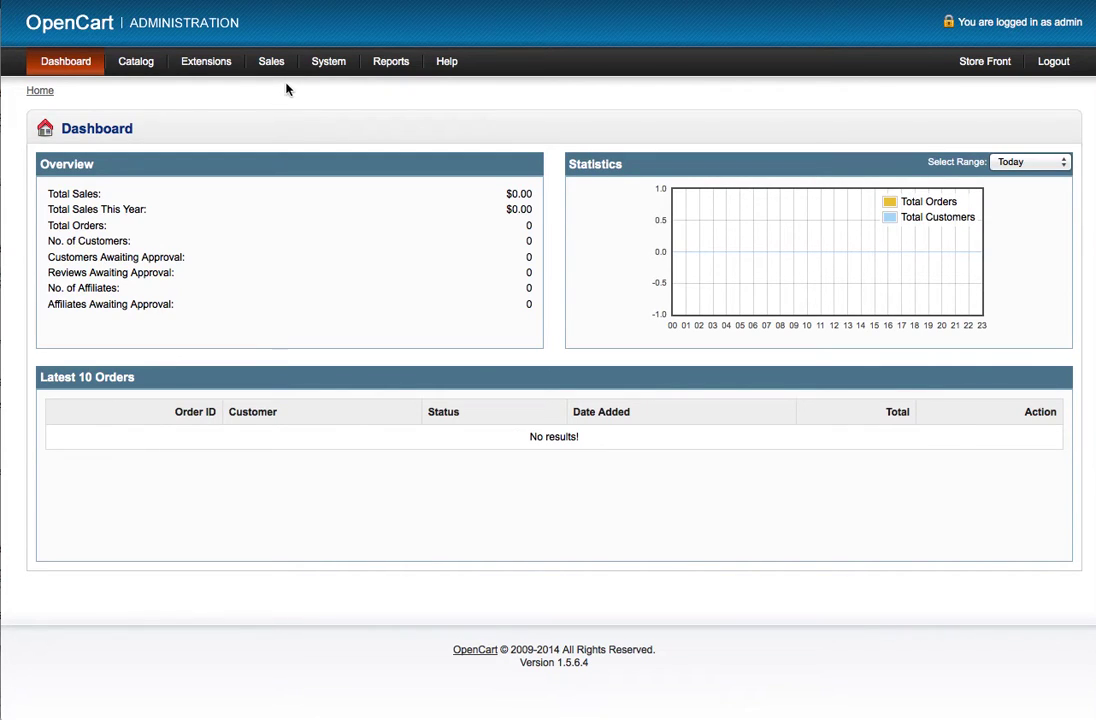
- Open the Catalog > Products list and switch to the Amazon Products import page
{"action": "mouse_move", "coordinate": [148, 70]}
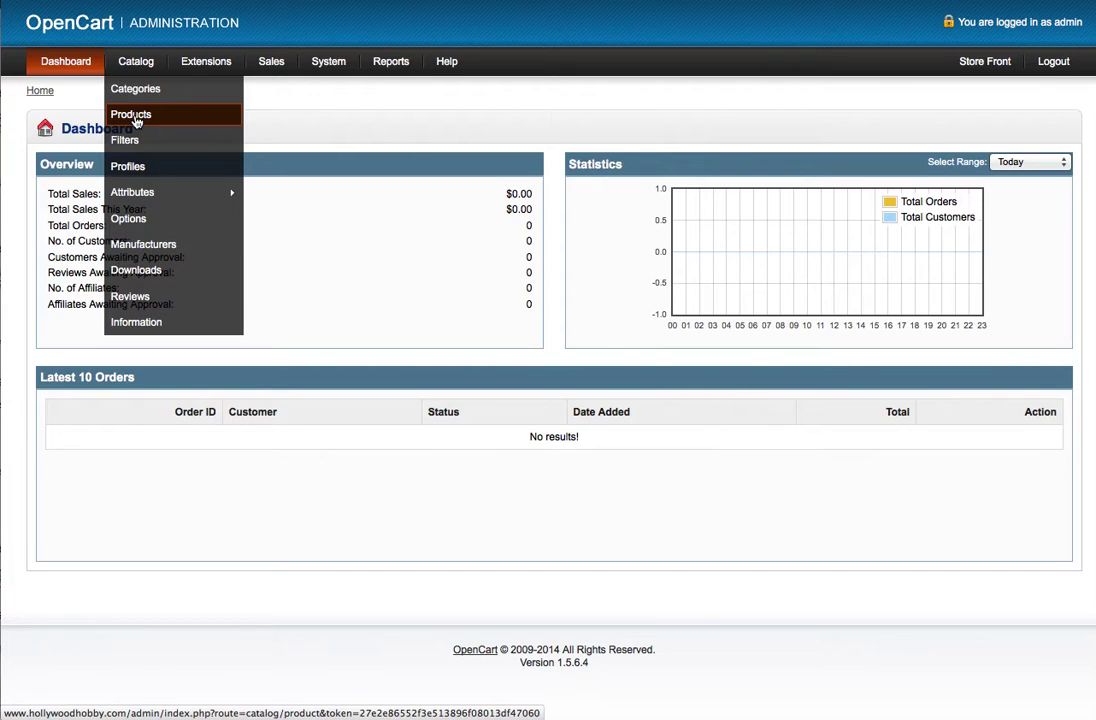
{"action": "left_click", "coordinate": [137, 116]}
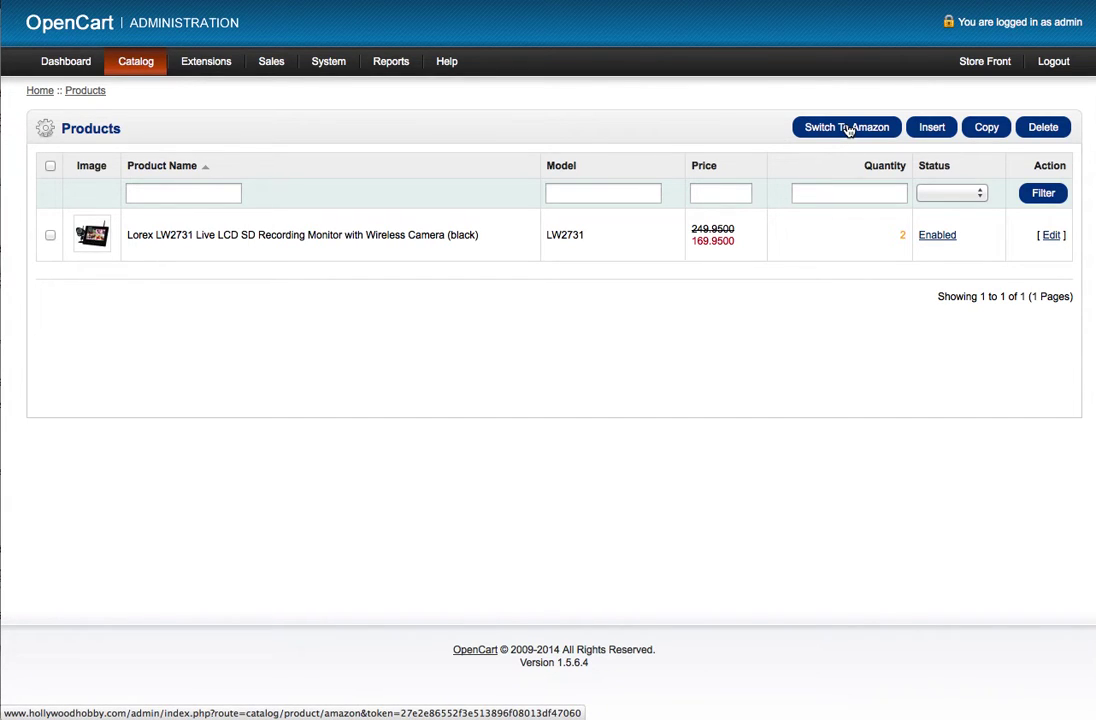
{"action": "left_click", "coordinate": [848, 128]}
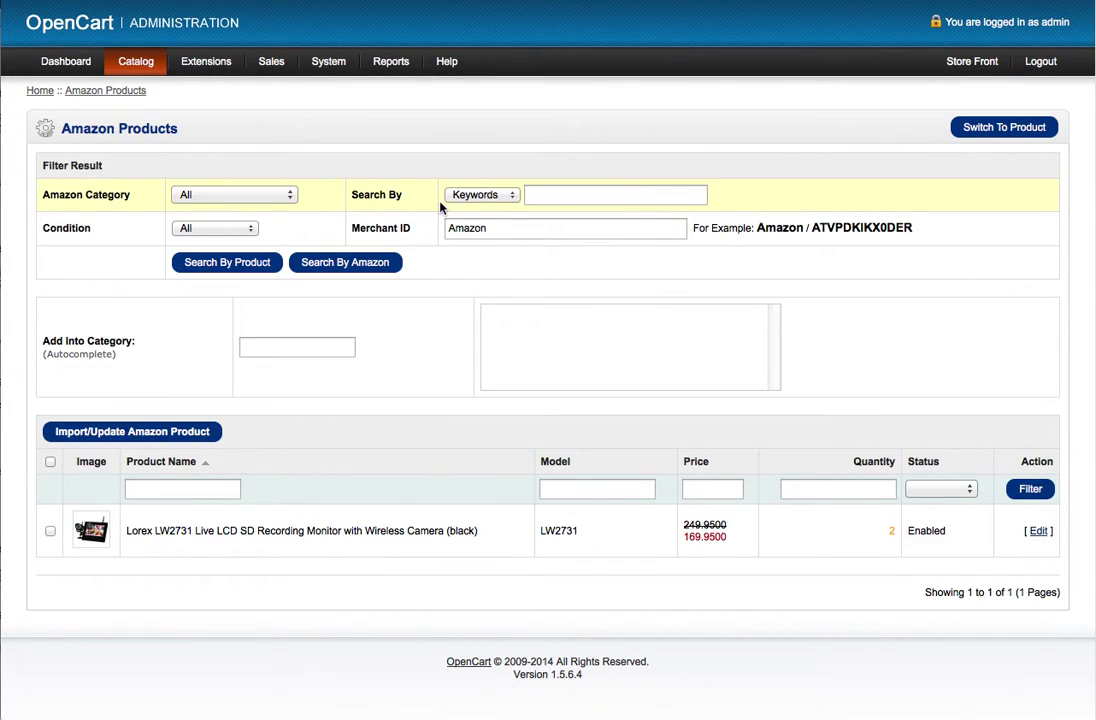
- Search Amazon by the keyword 'Drone' to list quadcopter results
{"action": "left_click", "coordinate": [572, 197]}
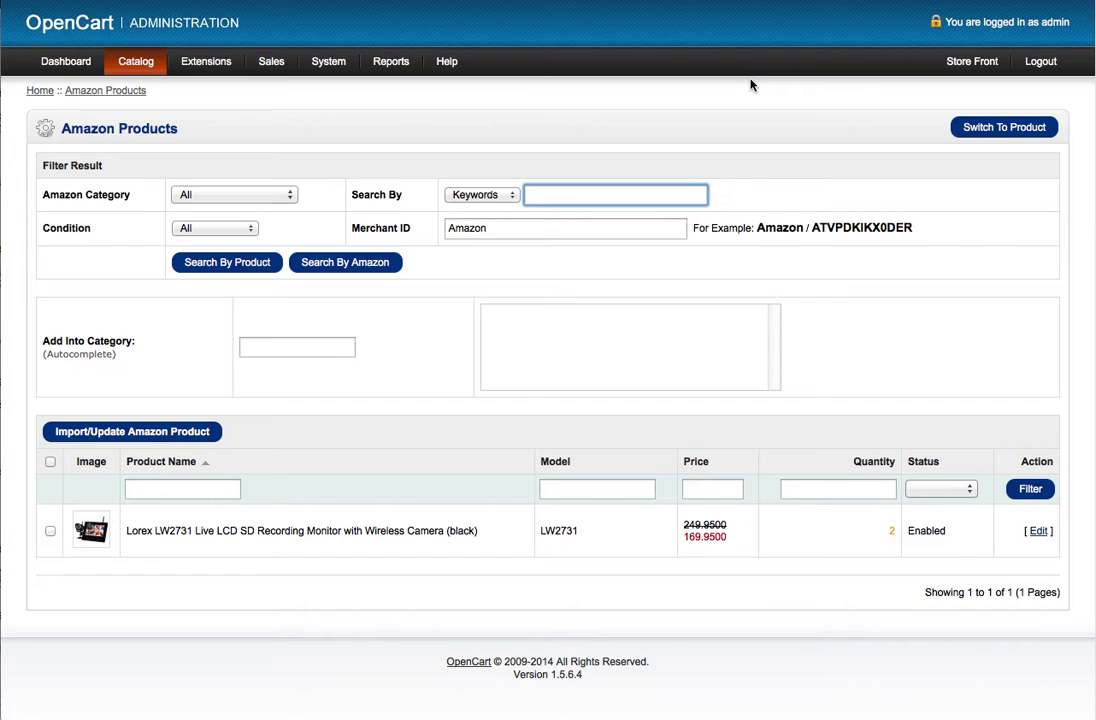
{"action": "type", "text": "Drone"}
{"action": "left_click", "coordinate": [350, 266]}
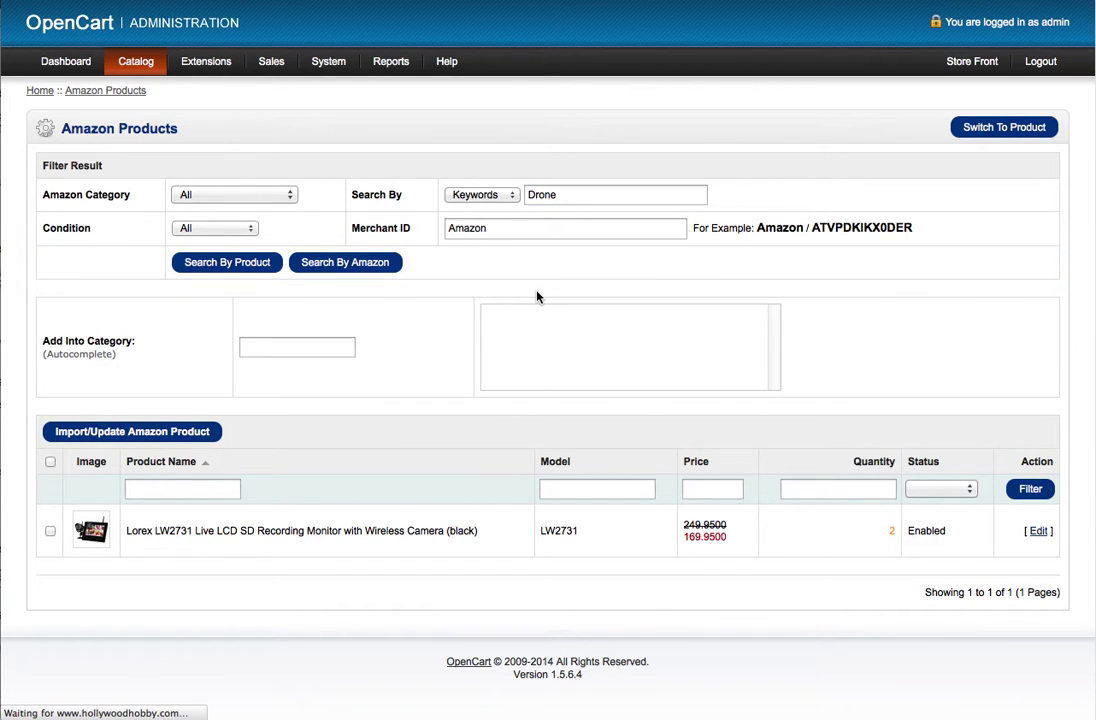
{"action": "scroll", "coordinate": [536, 296], "scroll_direction": "down", "scroll_amount": 2}
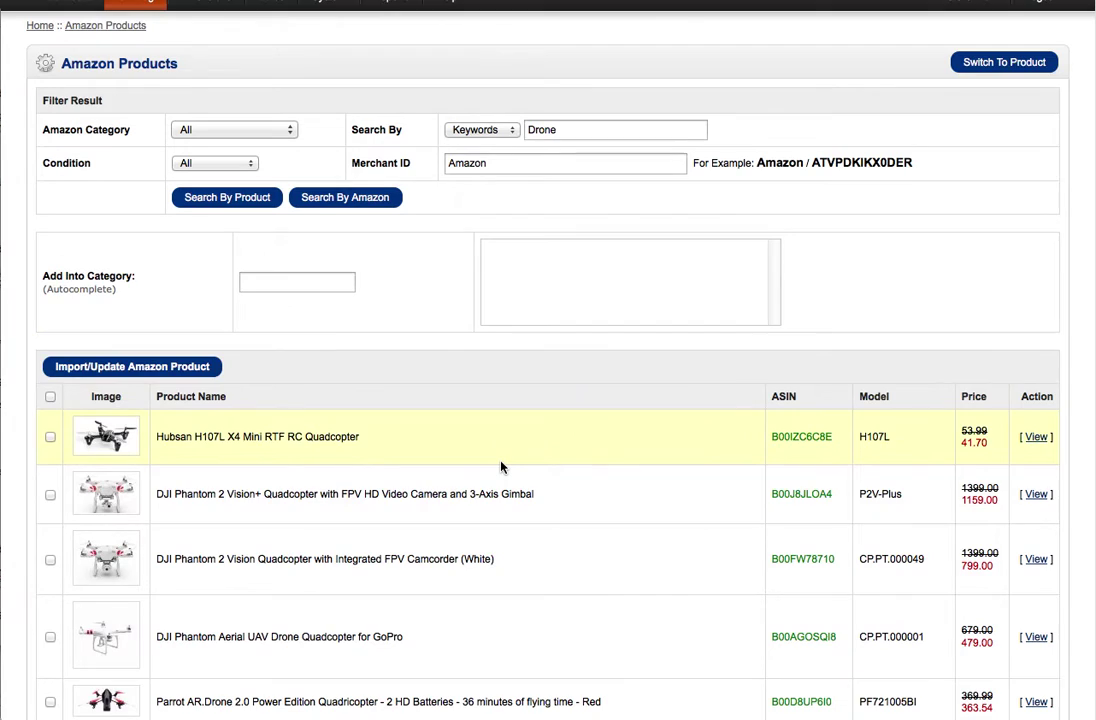
- Tick the Parrot MiniDrone Jumping Sumo and Hubsan H107L results for import
{"action": "scroll", "coordinate": [502, 467], "scroll_direction": "down", "scroll_amount": 5}
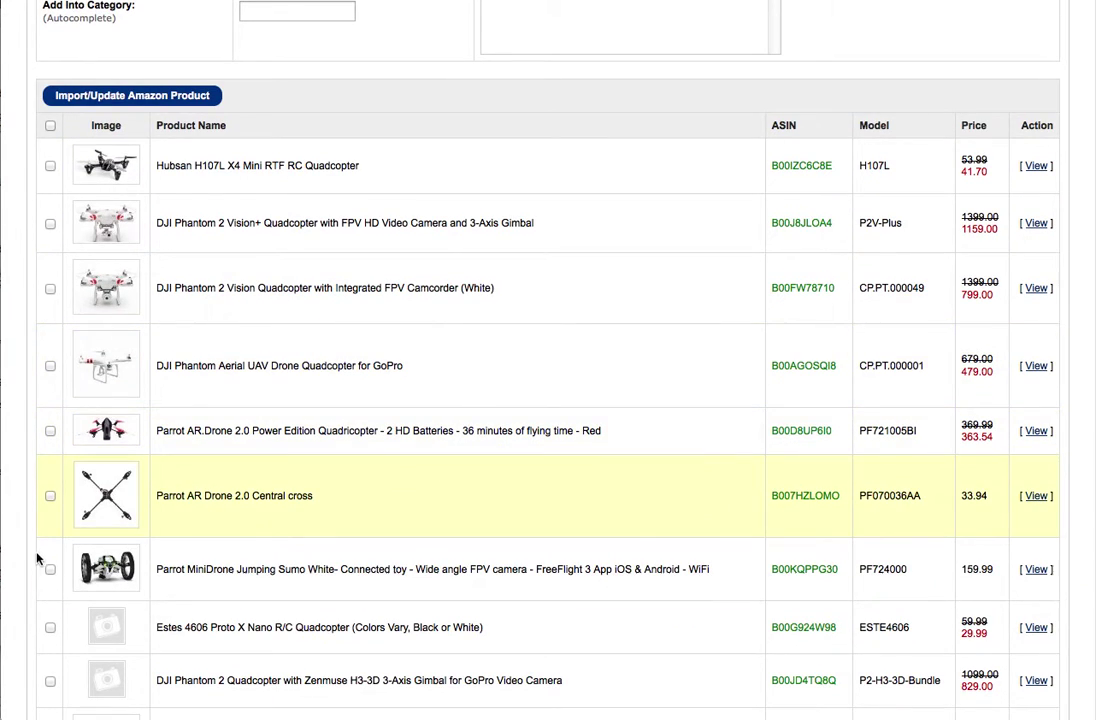
{"action": "left_click", "coordinate": [50, 570]}
{"action": "scroll", "coordinate": [548, 360], "scroll_direction": "down", "scroll_amount": 4}
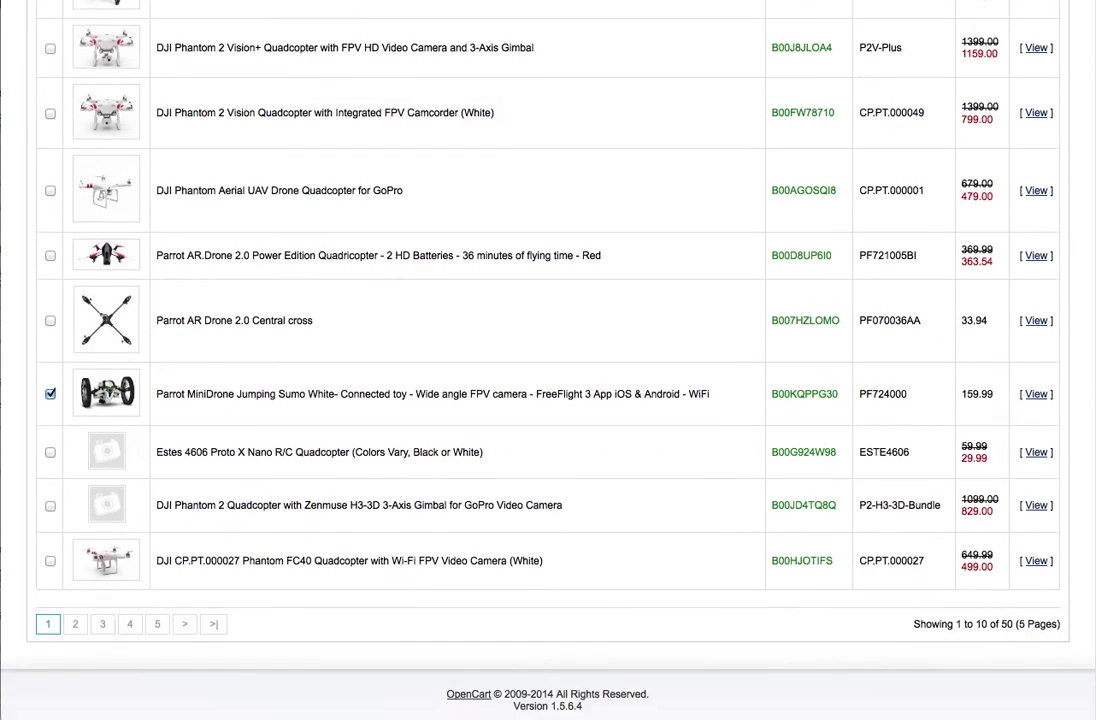
{"action": "scroll", "coordinate": [1076, 384], "scroll_direction": "up", "scroll_amount": 6}
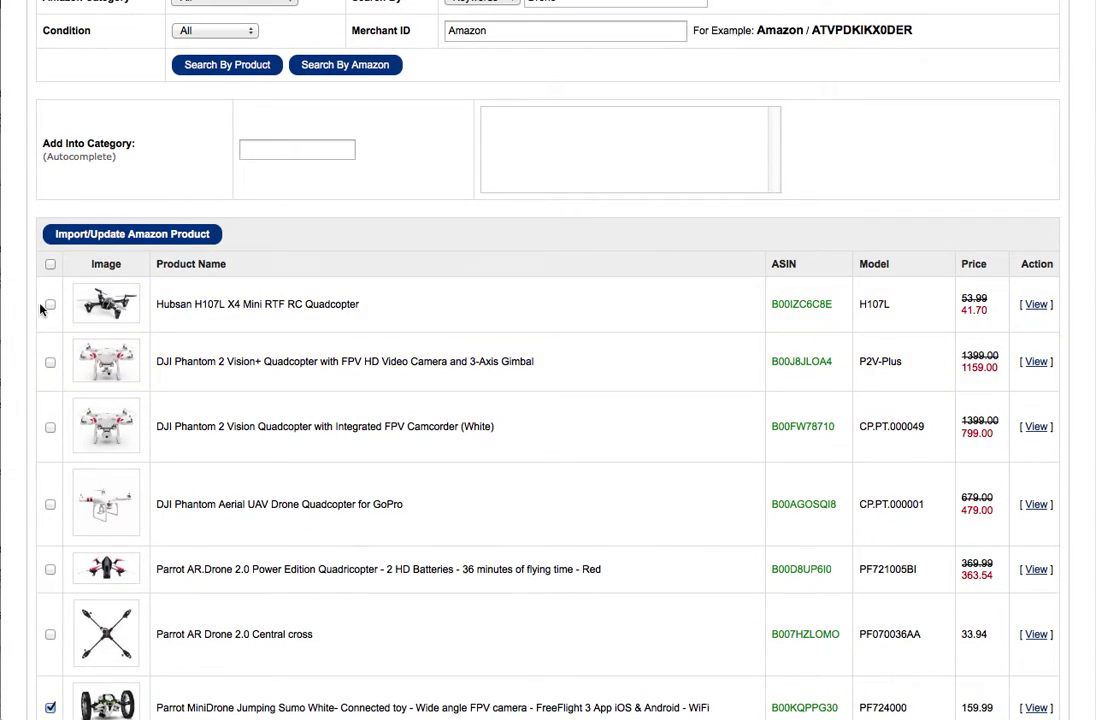
{"action": "left_click", "coordinate": [50, 304]}
{"action": "scroll", "coordinate": [430, 259], "scroll_direction": "up", "scroll_amount": 1}
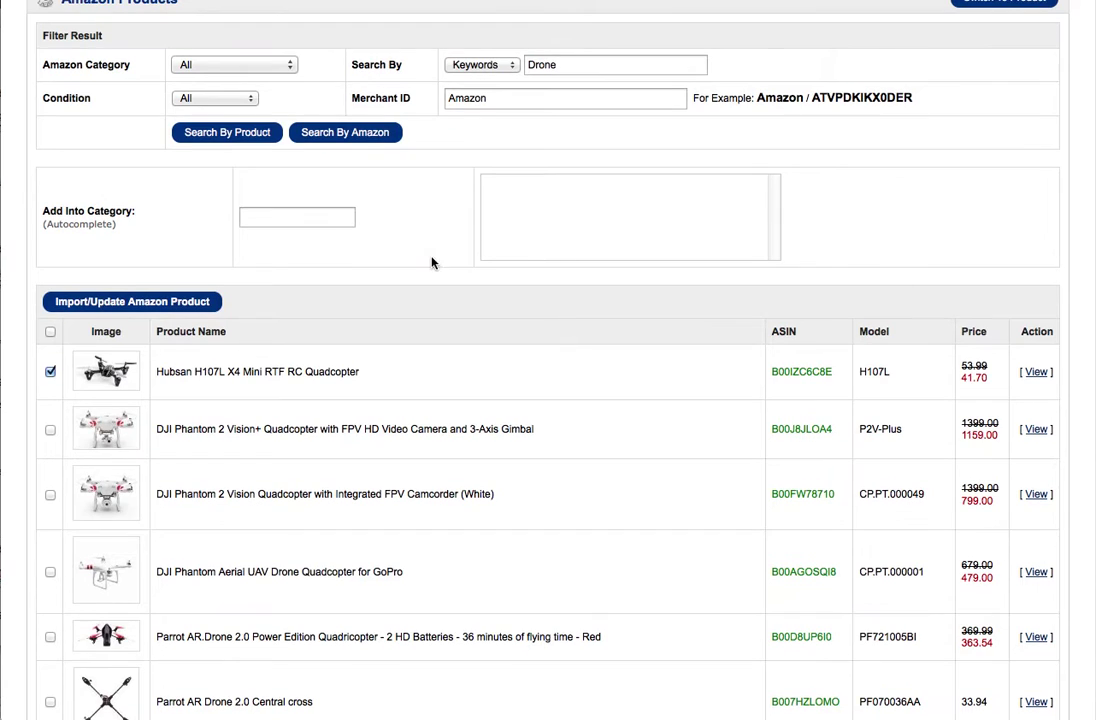
- Clear 'photo' from Add Into Category, leaving it empty, and import the ticked drones
{"action": "left_click", "coordinate": [262, 217]}
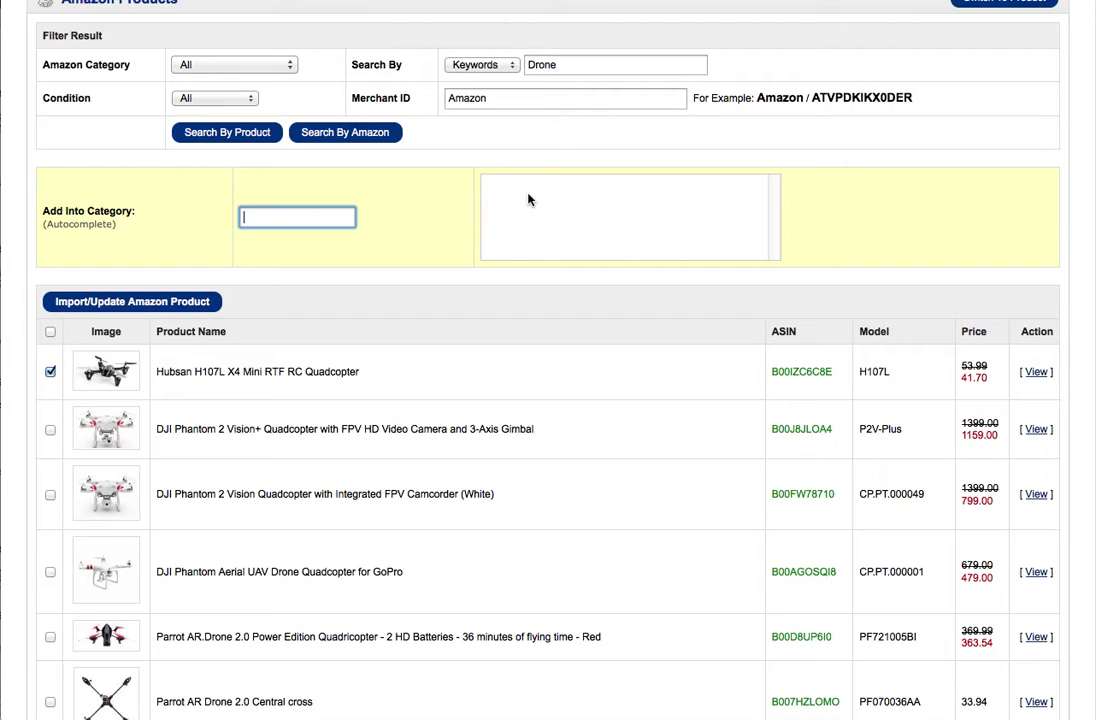
{"action": "type", "text": "photo"}
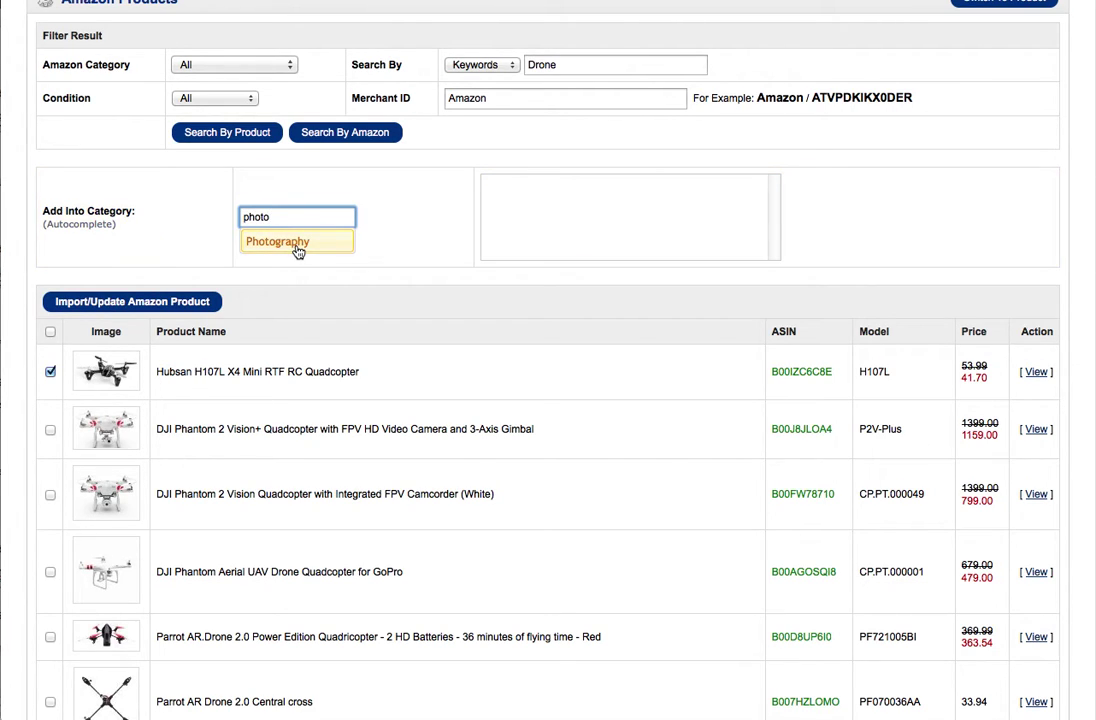
{"action": "left_click_drag", "start_coordinate": [270, 217], "coordinate": [235, 217]}
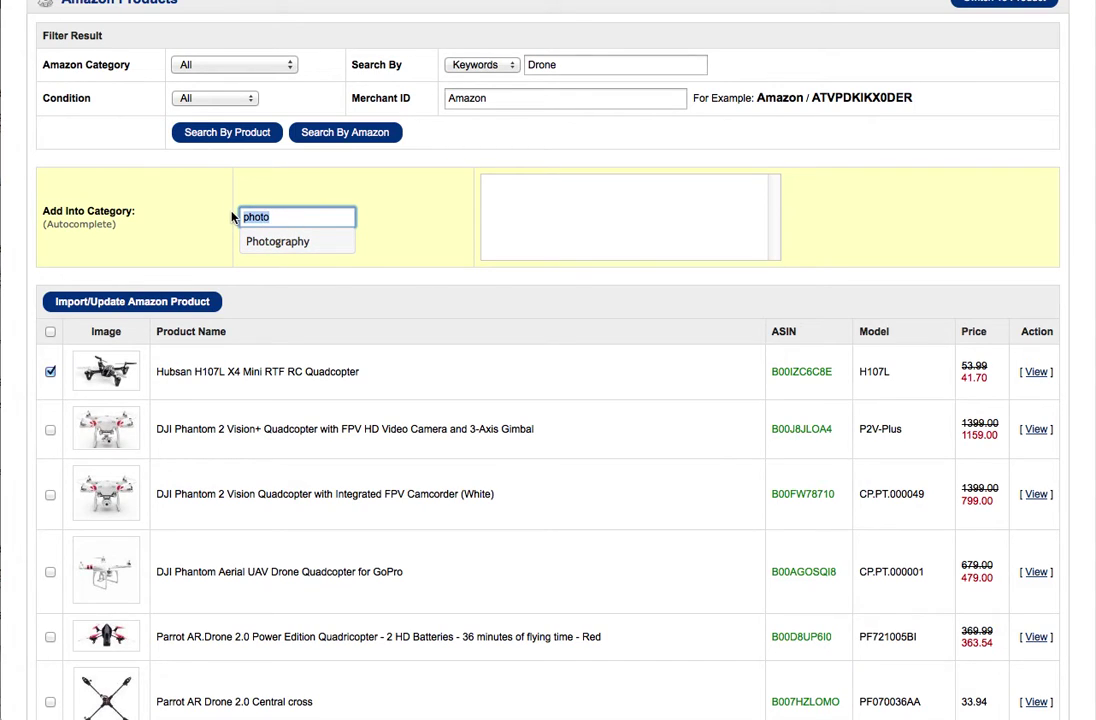
{"action": "key", "text": "BackSpace"}
{"action": "left_click", "coordinate": [196, 259]}
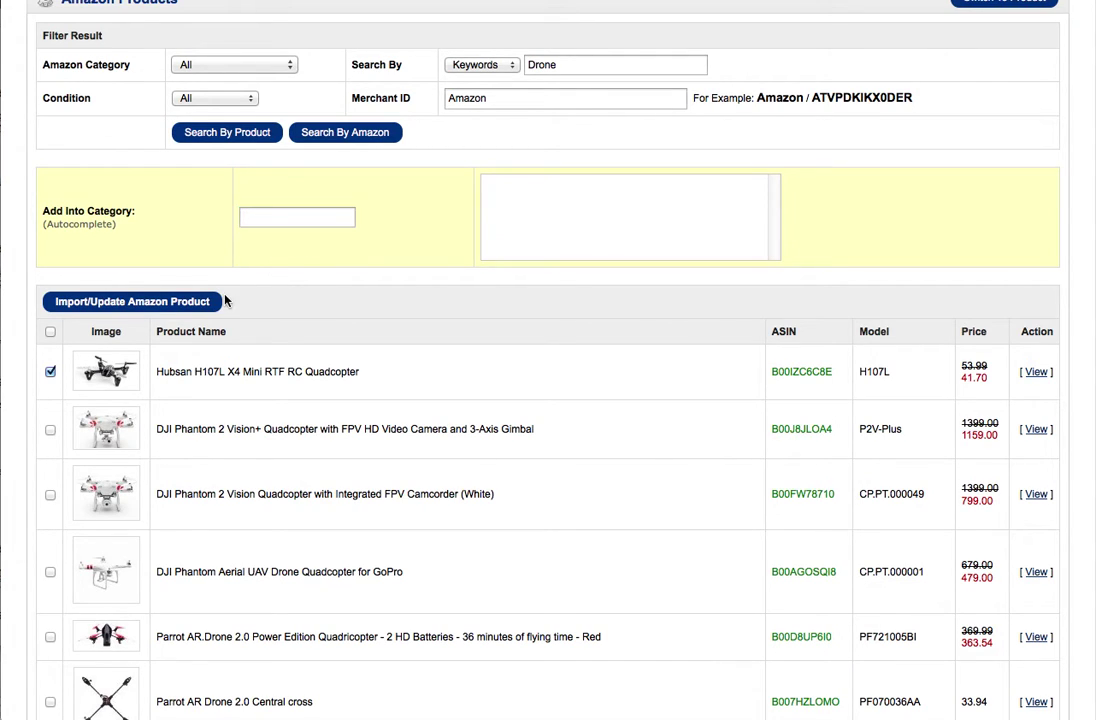
{"action": "left_click", "coordinate": [144, 306]}
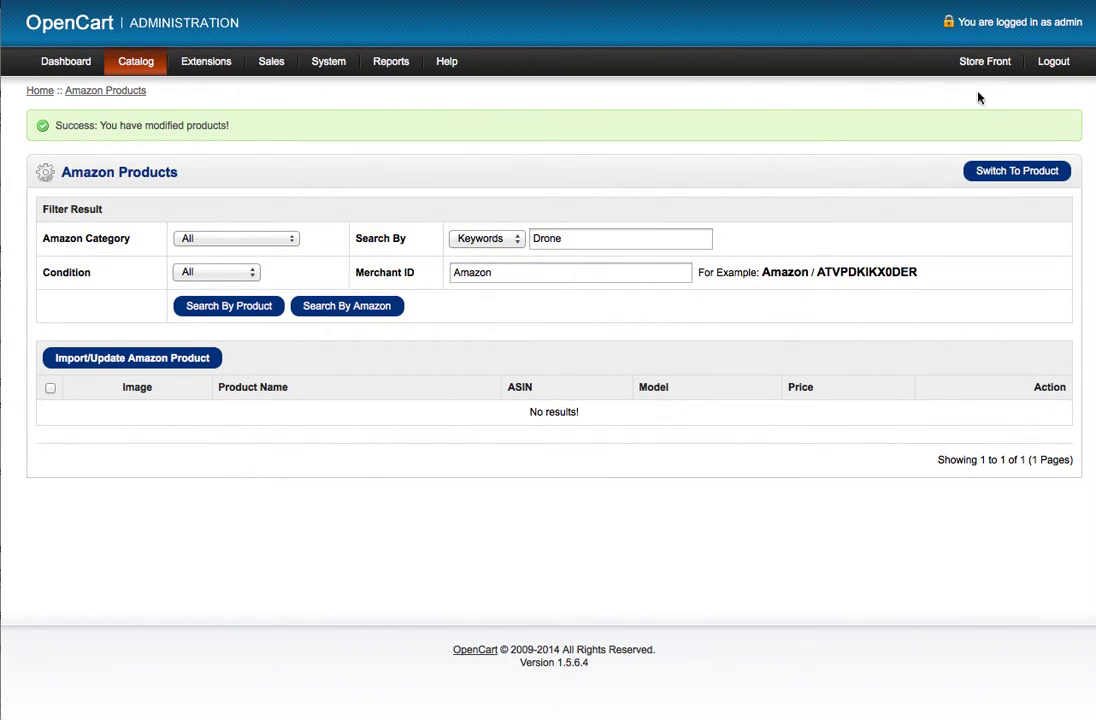
- Open Catalog > Categories, showing Hobby, Network Media Player and Photography
{"action": "mouse_move", "coordinate": [122, 56]}
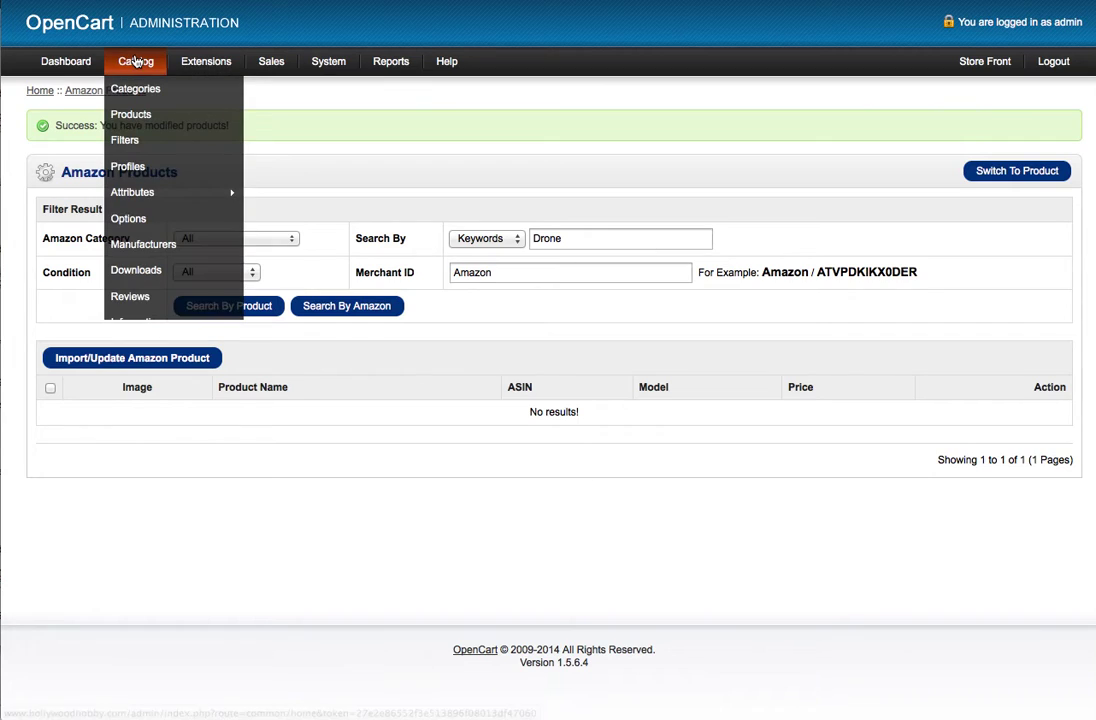
{"action": "left_click", "coordinate": [133, 93]}
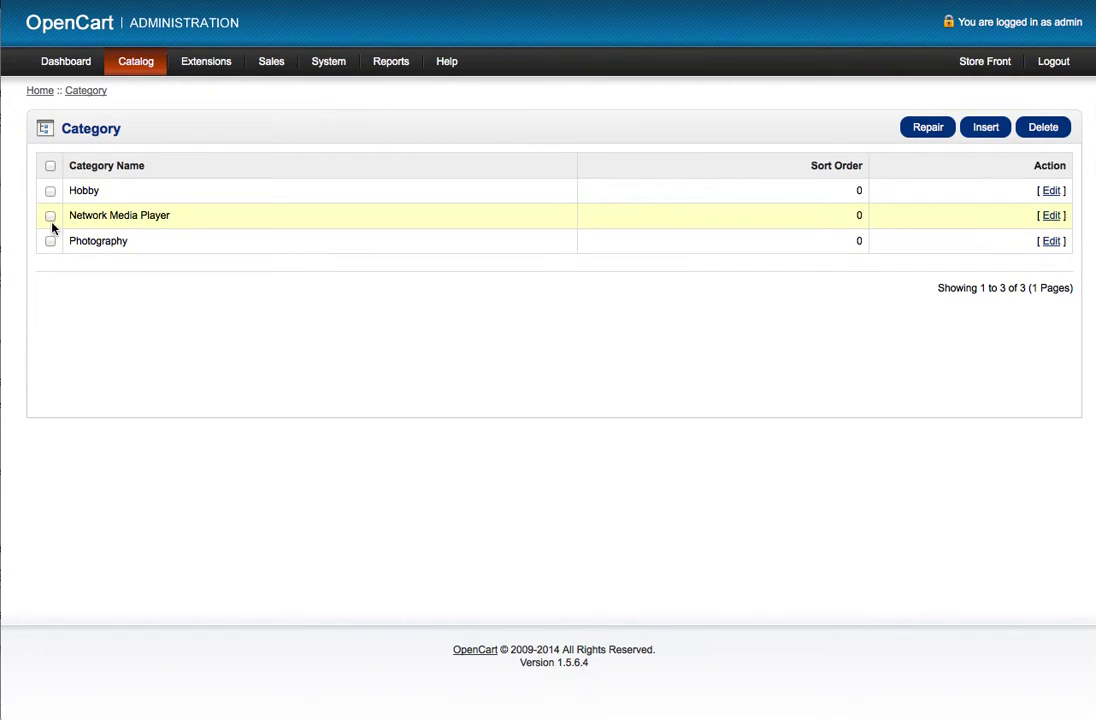
- Enable the Top menu option on the Hobby category, save it, and go to the storefront
{"action": "left_click", "coordinate": [50, 190]}
{"action": "left_click", "coordinate": [1051, 190]}
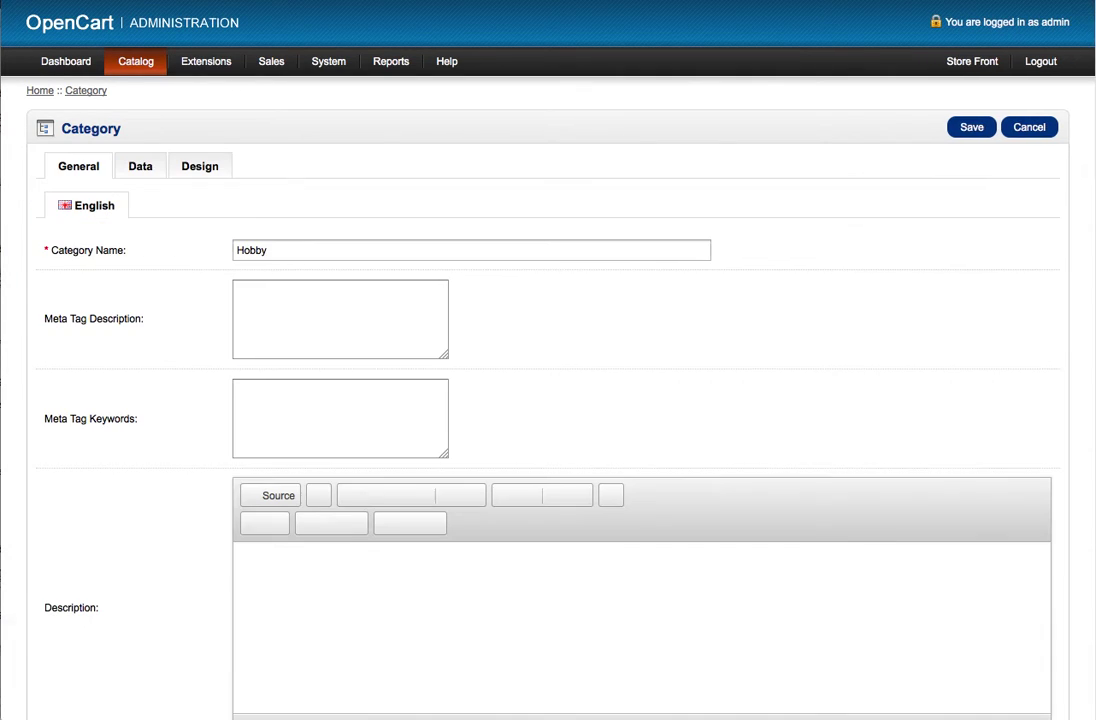
{"action": "left_click", "coordinate": [141, 167]}
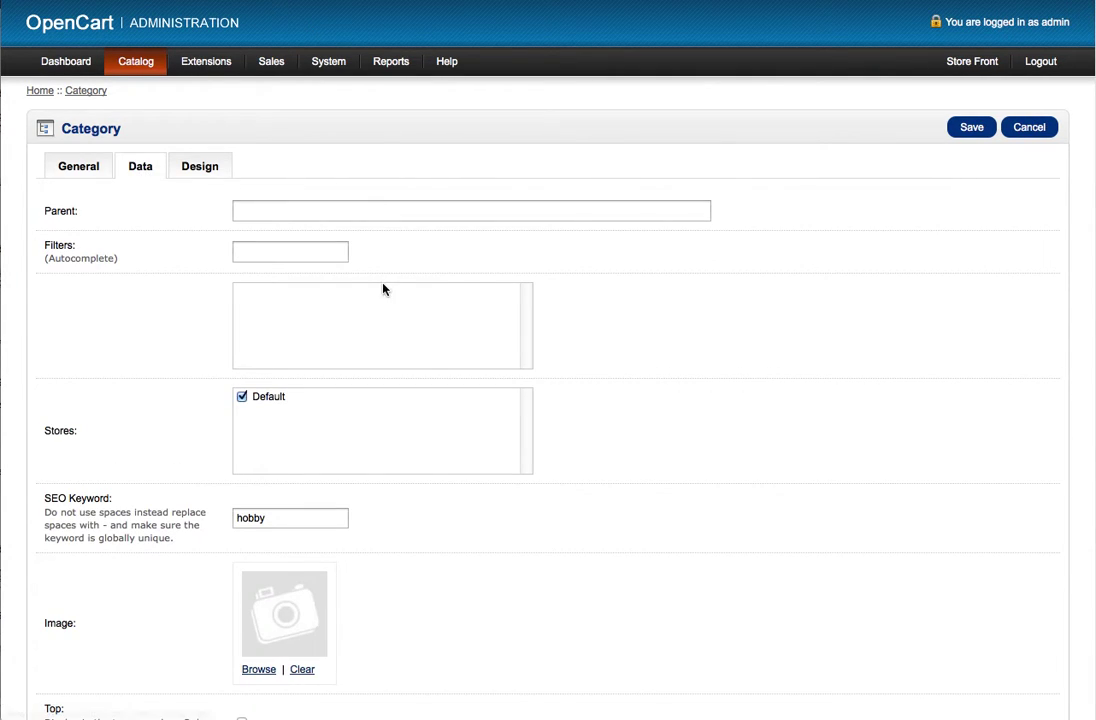
{"action": "scroll", "coordinate": [372, 369], "scroll_direction": "down", "scroll_amount": 5}
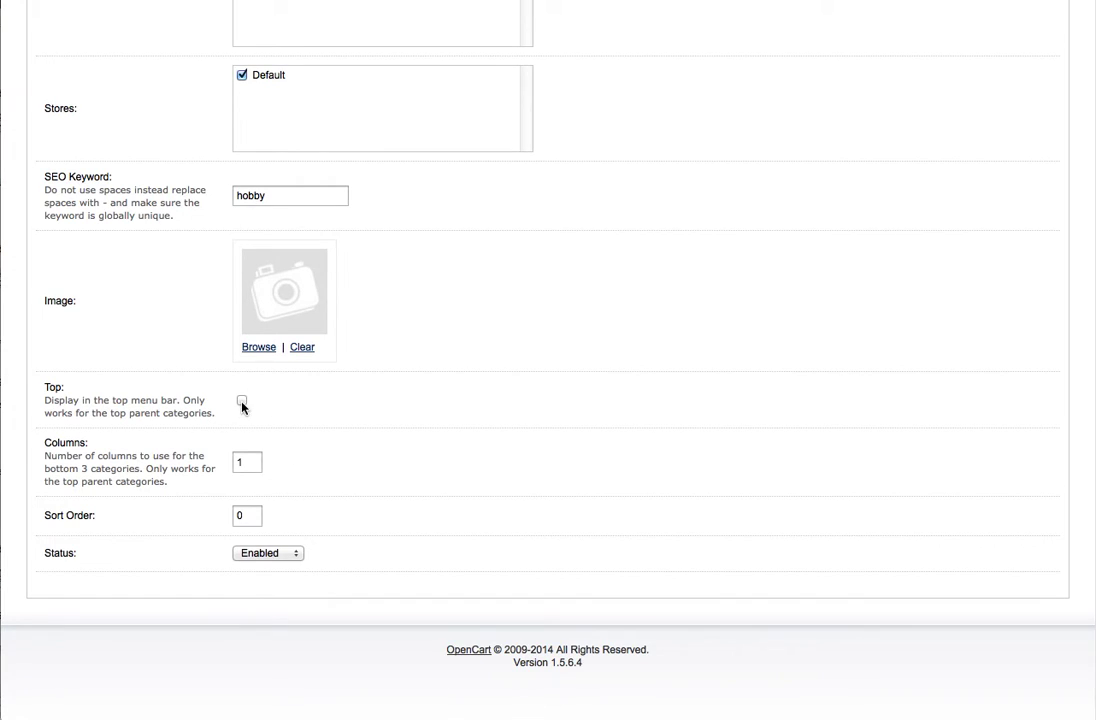
{"action": "left_click", "coordinate": [241, 400]}
{"action": "scroll", "coordinate": [930, 430], "scroll_direction": "up", "scroll_amount": 5}
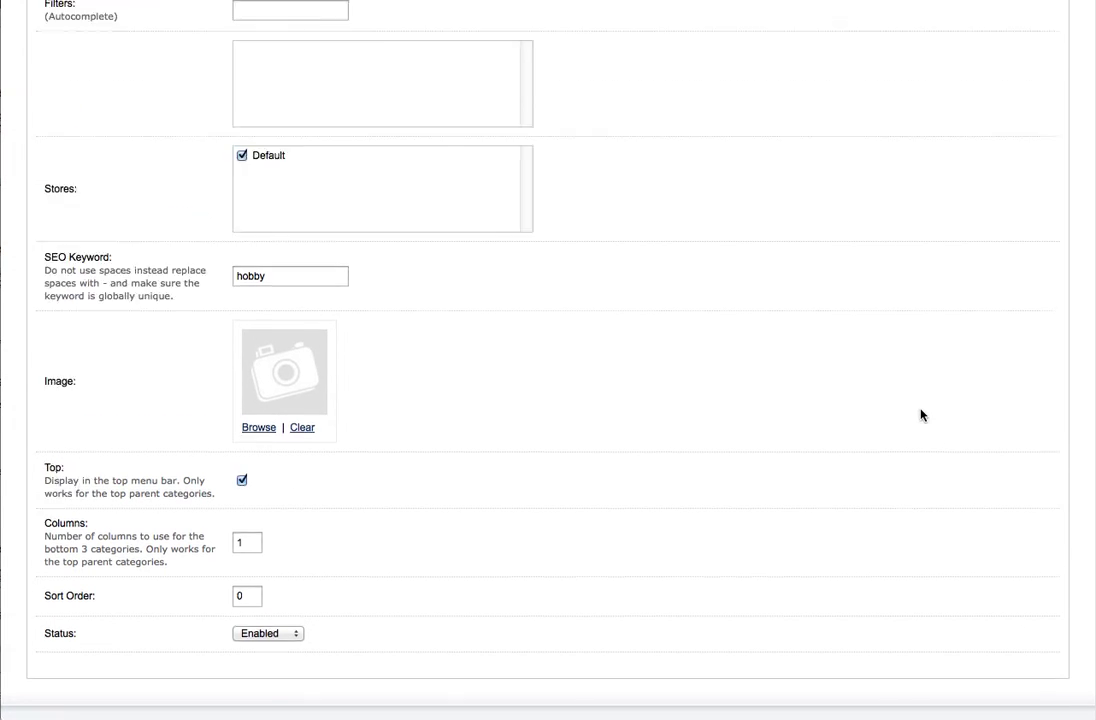
{"action": "left_click", "coordinate": [968, 136]}
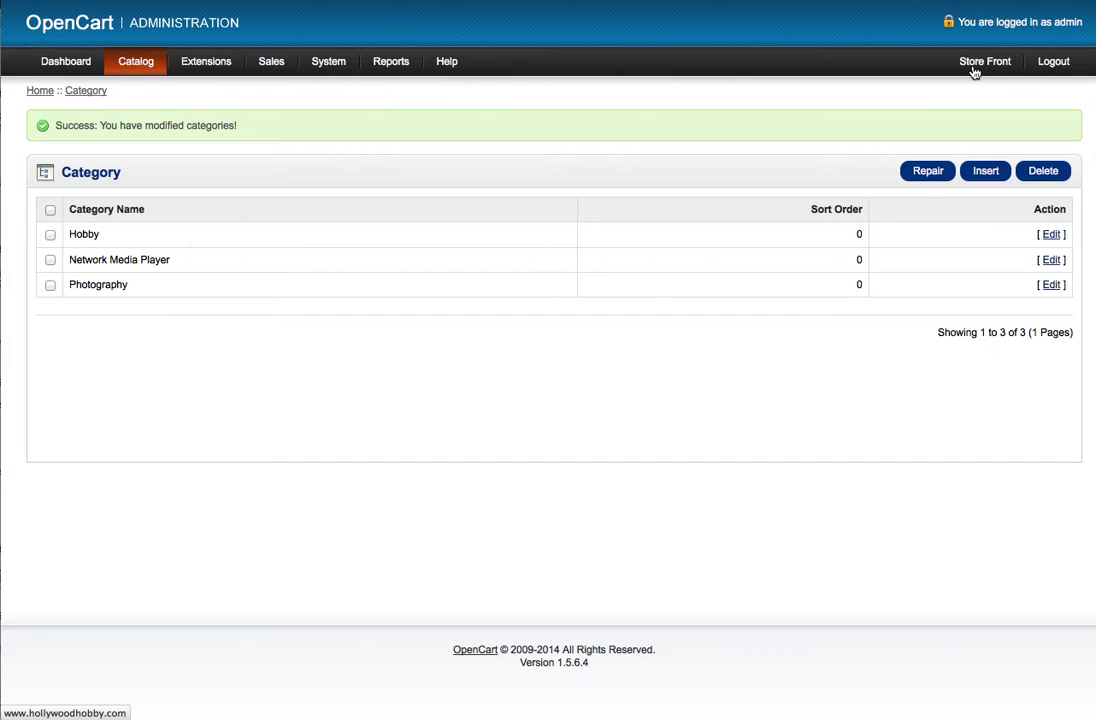
{"action": "left_click", "coordinate": [972, 66]}
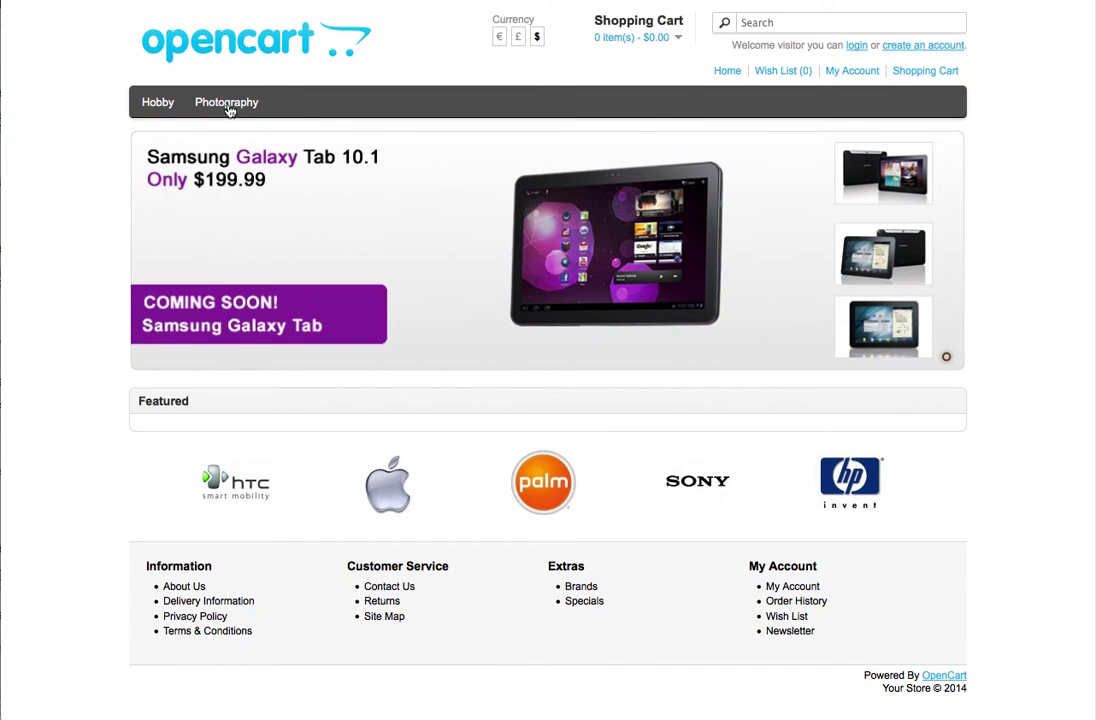
- Add the Hubsan quadcopter from the Hobby category to the cart and choose Checkout by Amazon
{"action": "left_click", "coordinate": [157, 104]}
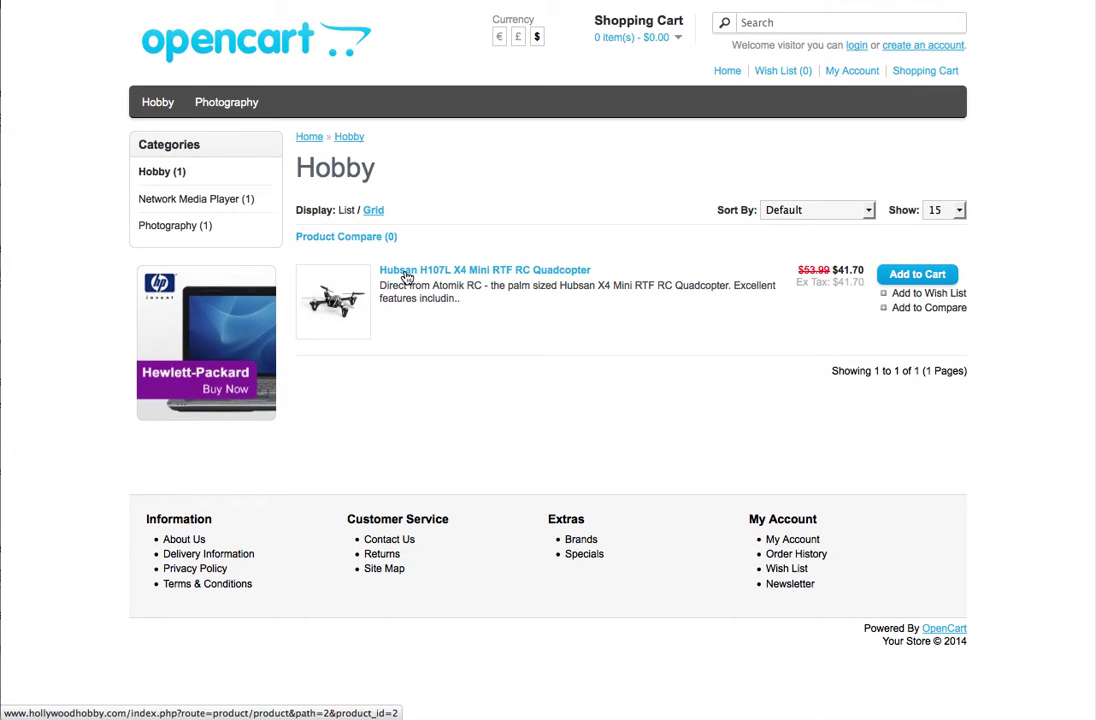
{"action": "left_click", "coordinate": [407, 277]}
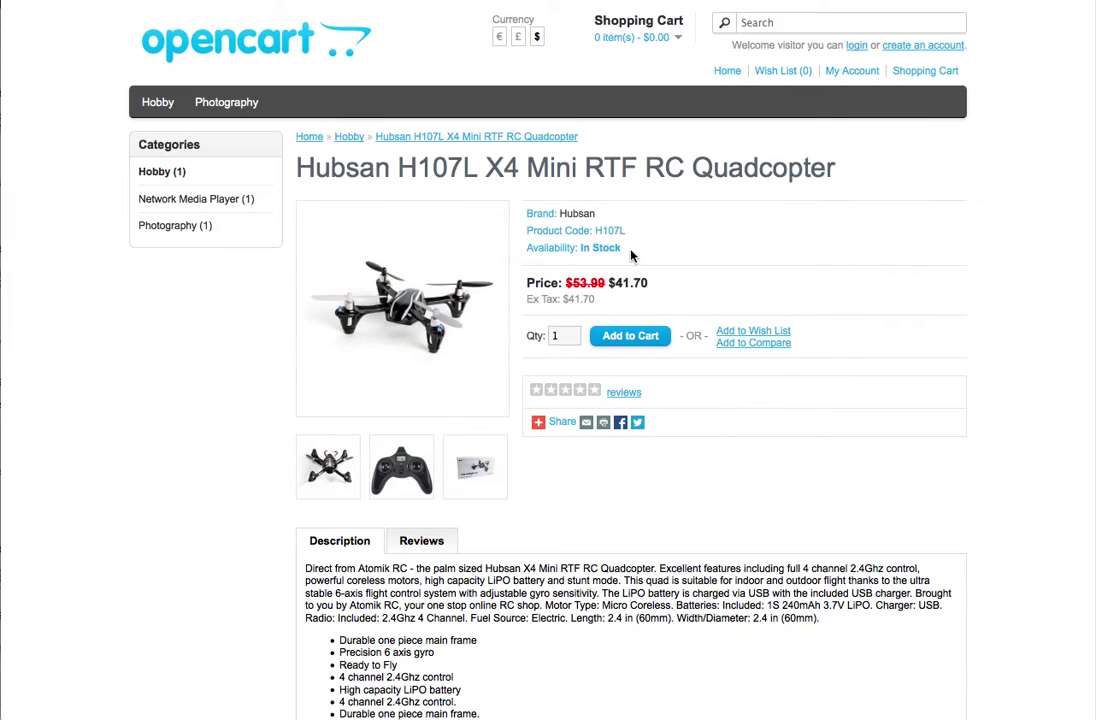
{"action": "left_click", "coordinate": [633, 342]}
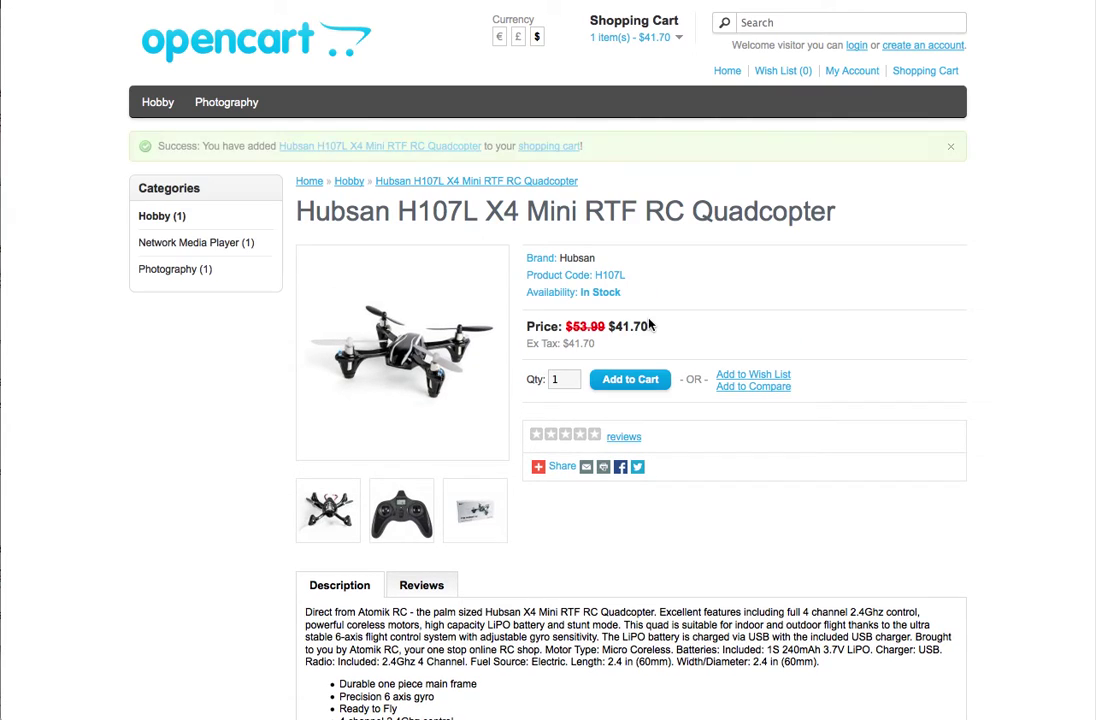
{"action": "left_click", "coordinate": [531, 148]}
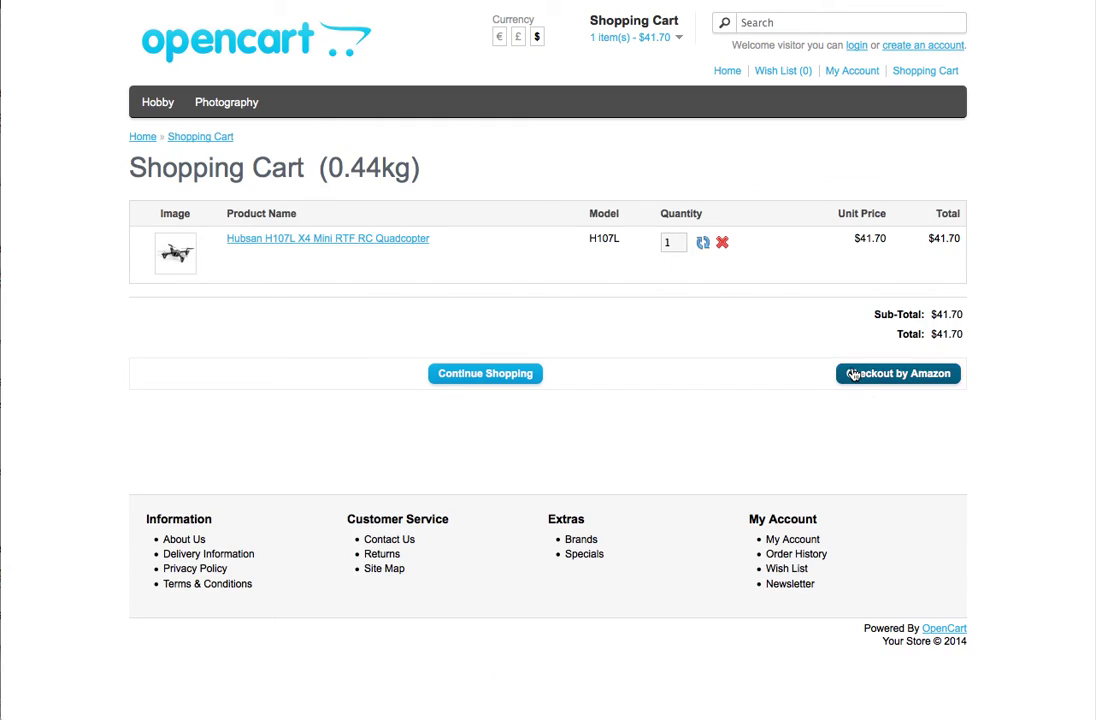
{"action": "left_click", "coordinate": [848, 372]}
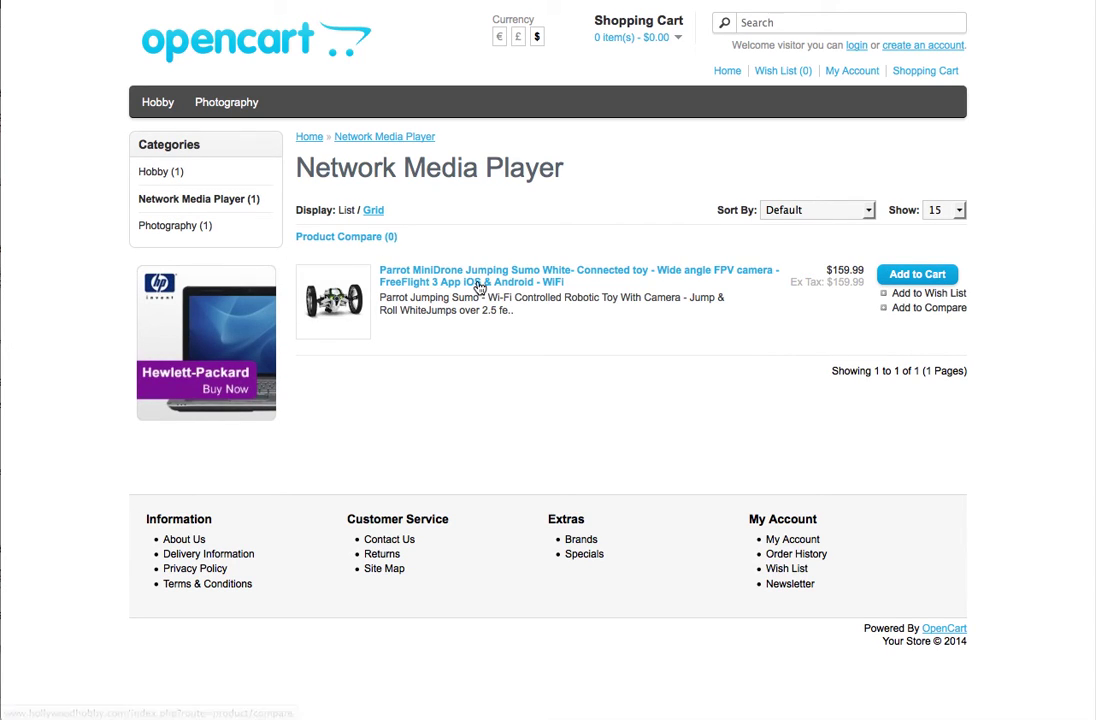
- View the Parrot MiniDrone product page, then go back to the admin category list
{"action": "left_click", "coordinate": [640, 269]}
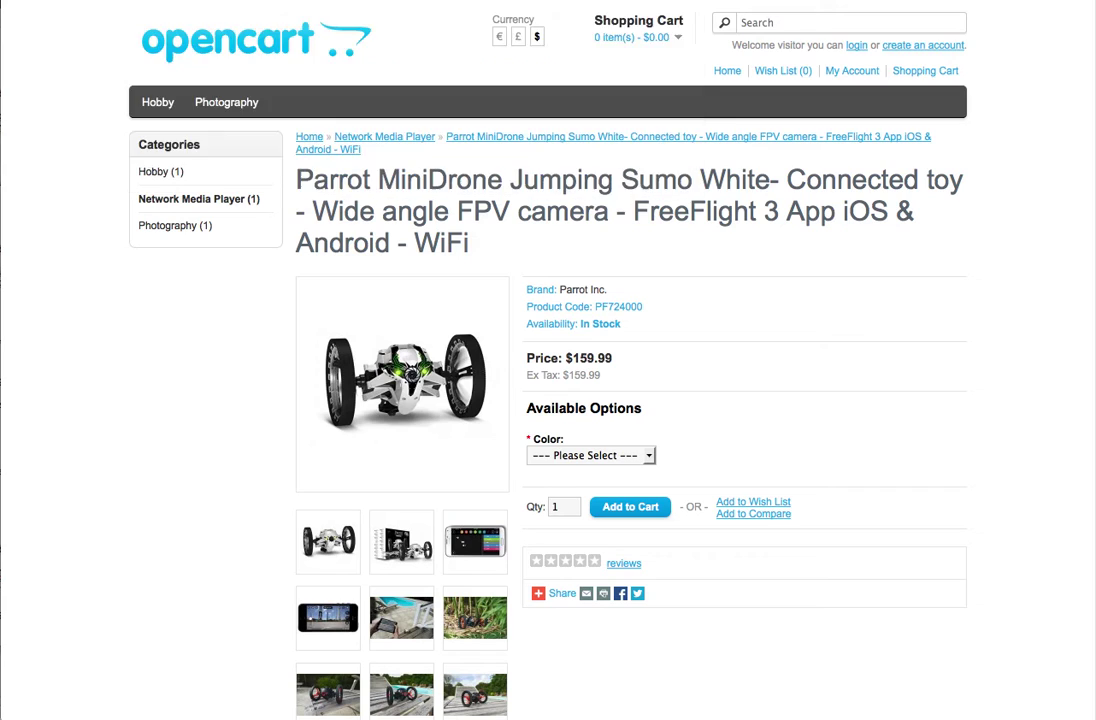
{"action": "key", "text": "Return"}
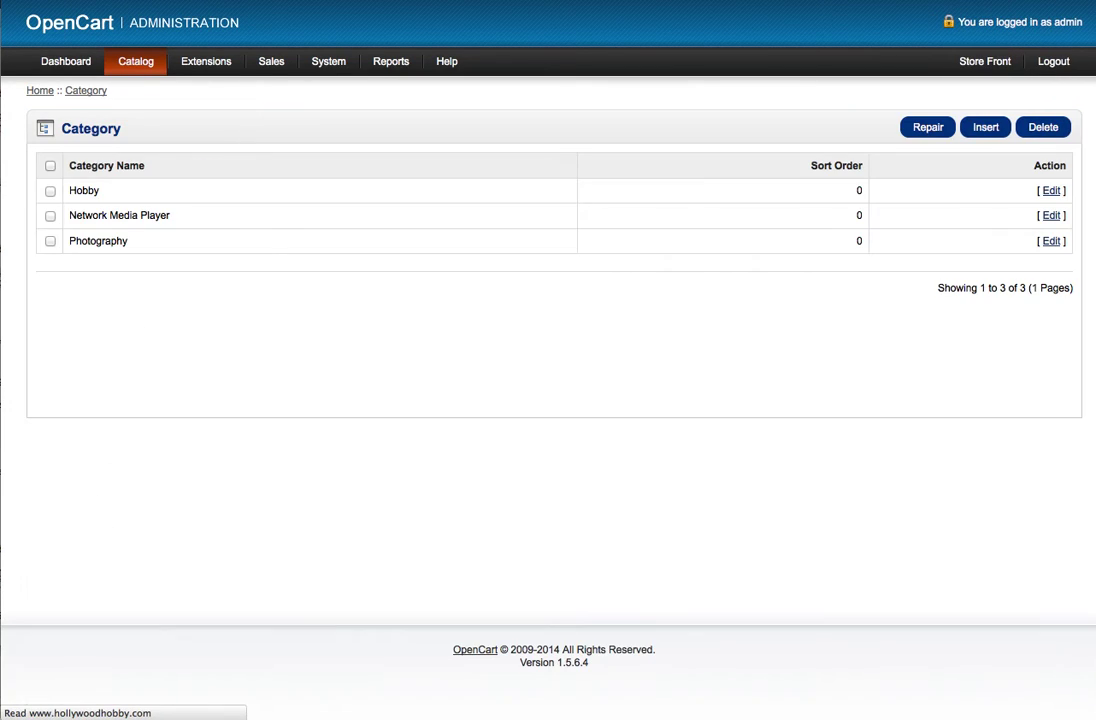
- From Catalog > Products, switch to Amazon and search for 'drone'
{"action": "mouse_move", "coordinate": [136, 61]}
{"action": "left_click", "coordinate": [217, 145]}
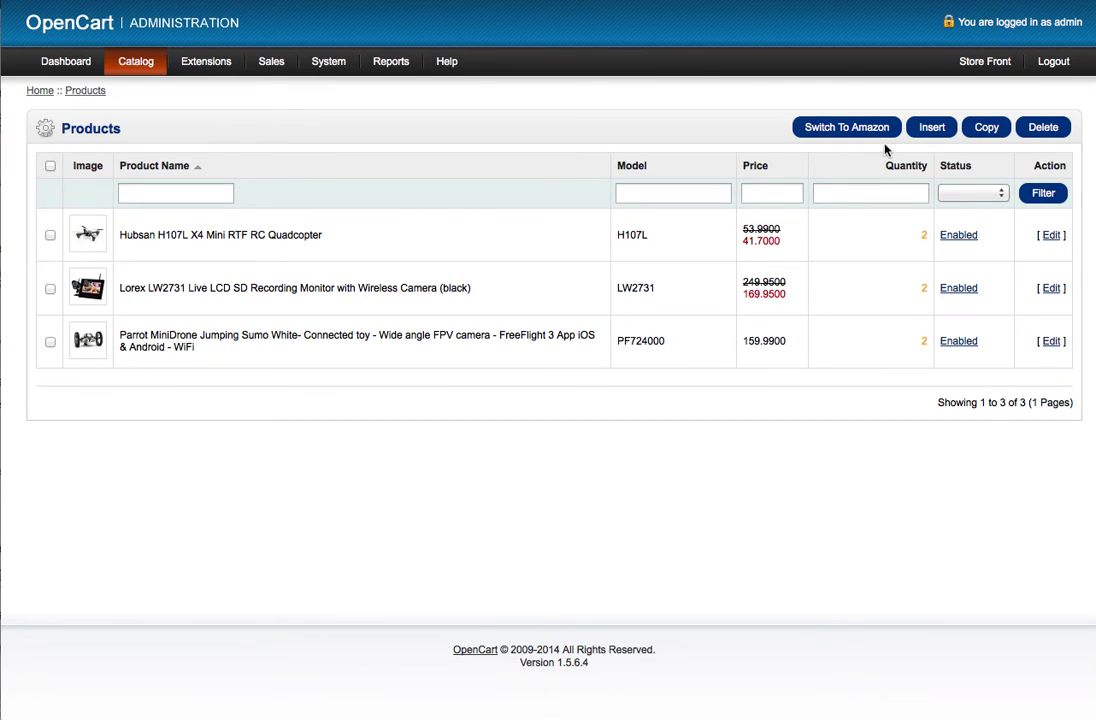
{"action": "left_click", "coordinate": [878, 132]}
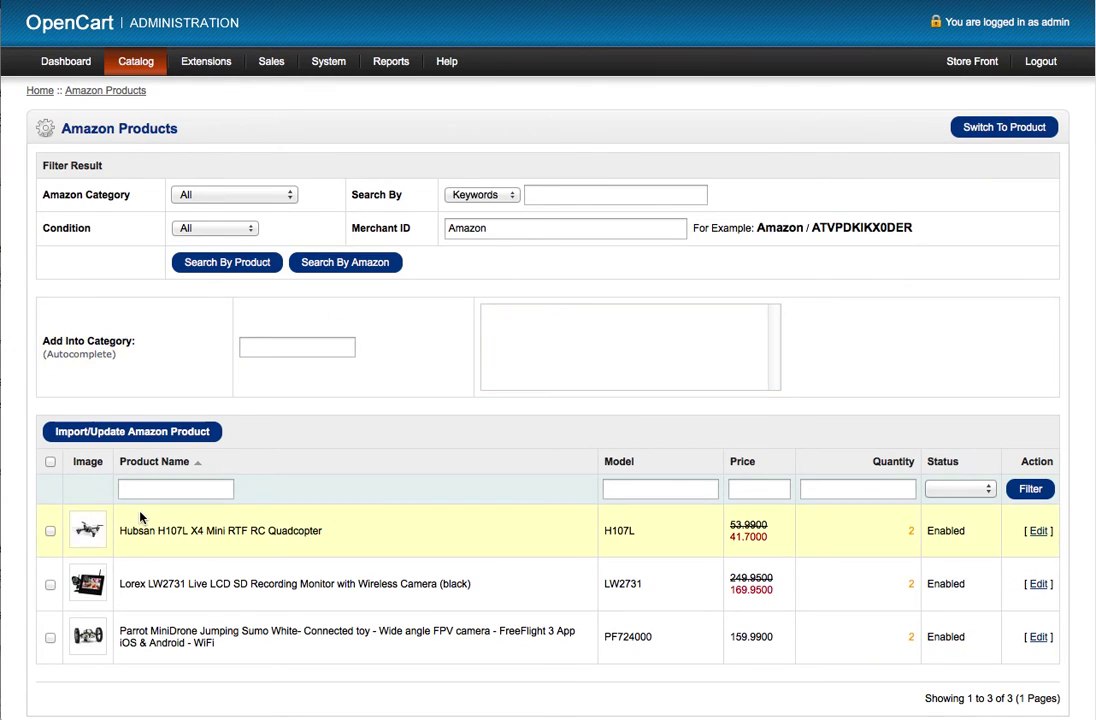
{"action": "scroll", "coordinate": [140, 517], "scroll_direction": "down", "scroll_amount": 1}
{"action": "left_click", "coordinate": [546, 145]}
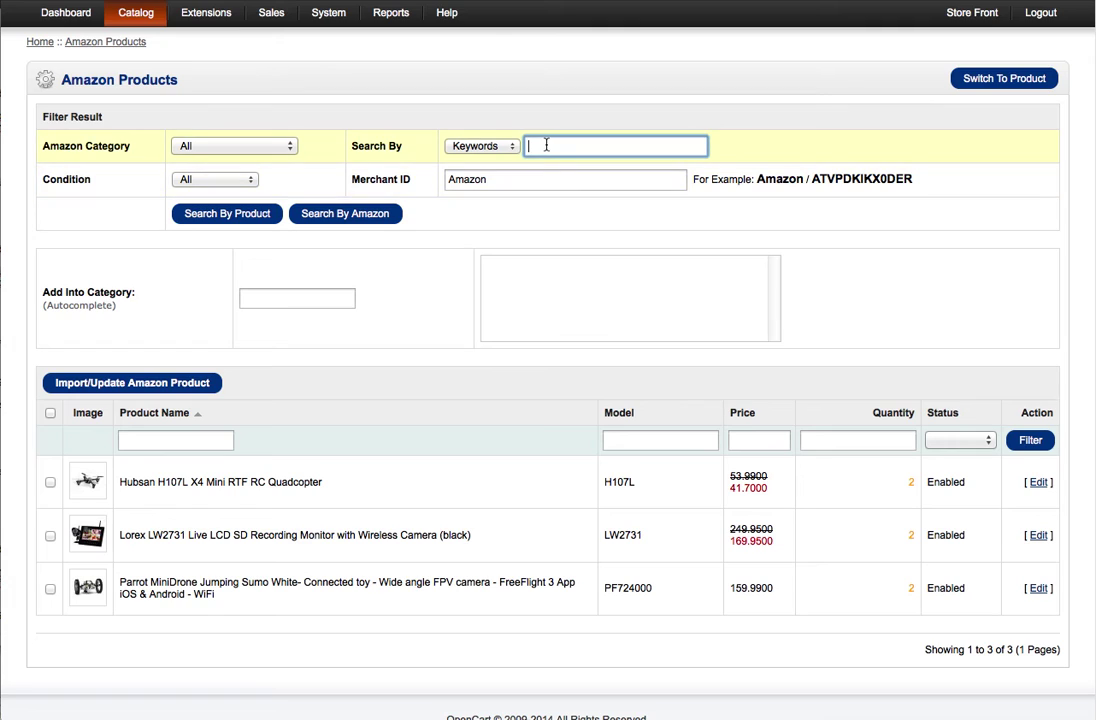
{"action": "type", "text": "drone"}
{"action": "left_click", "coordinate": [340, 214]}
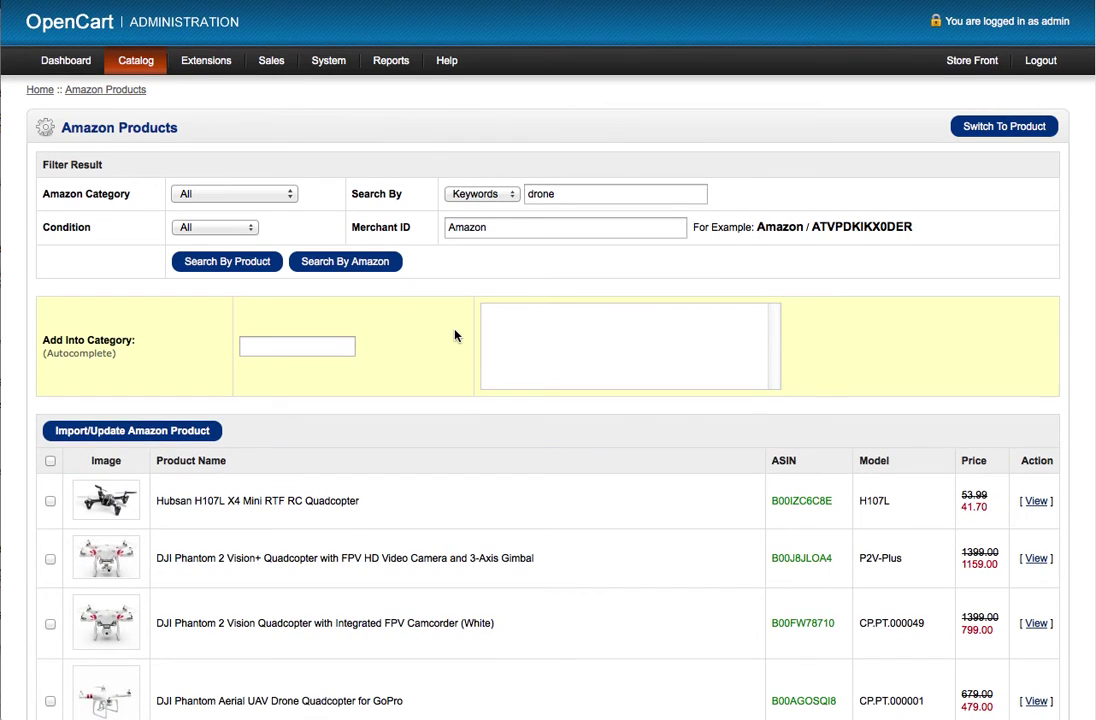
- Tick Parrot MiniDrone Jumping Sumo and DJI Phantom, then the Phantom battery and AR.Drone 2.0 on page 2
{"action": "scroll", "coordinate": [455, 335], "scroll_direction": "down", "scroll_amount": 5}
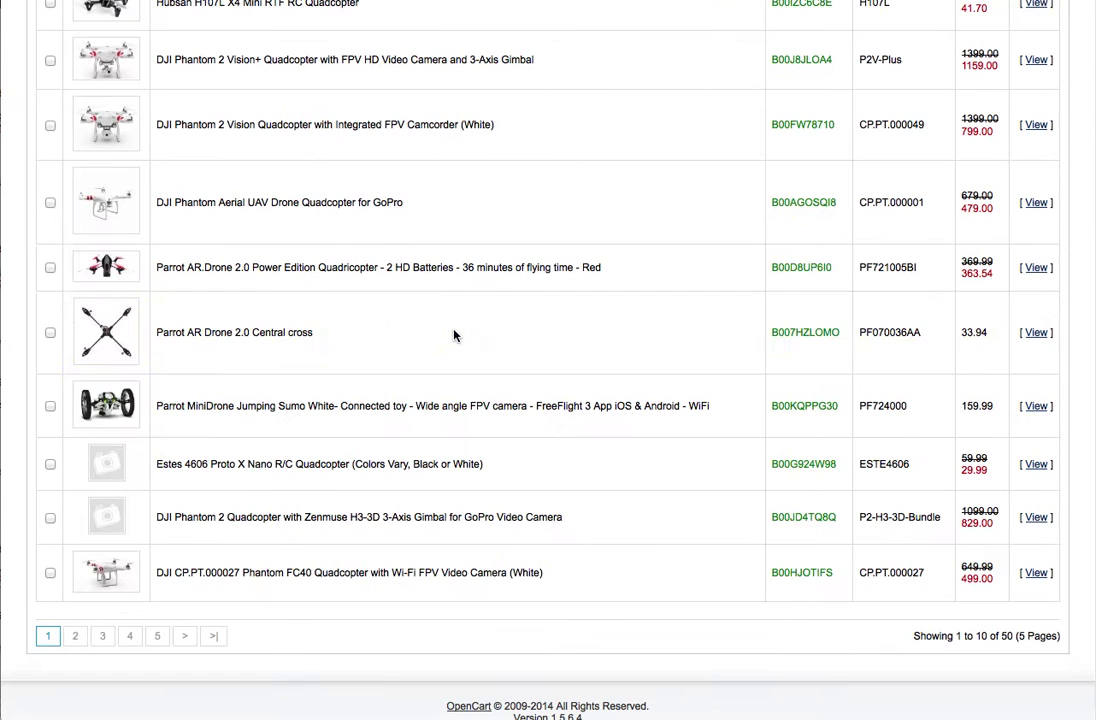
{"action": "left_click", "coordinate": [50, 408]}
{"action": "left_click", "coordinate": [50, 202]}
{"action": "left_click", "coordinate": [76, 641]}
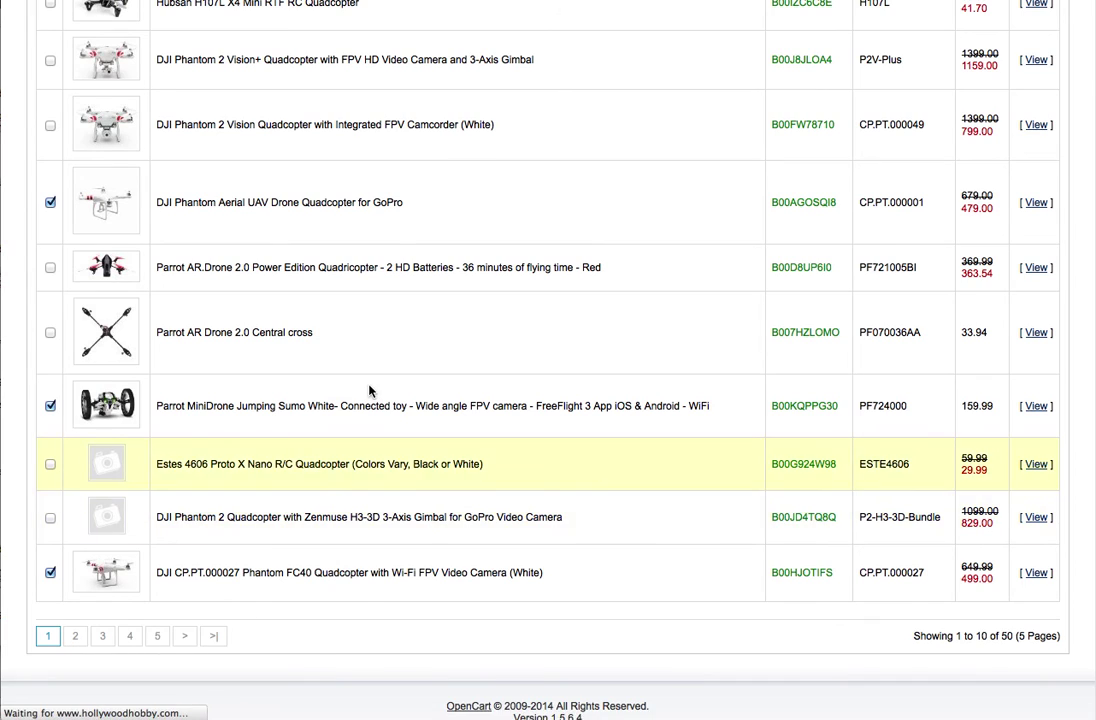
{"action": "scroll", "coordinate": [292, 451], "scroll_direction": "down", "scroll_amount": 3}
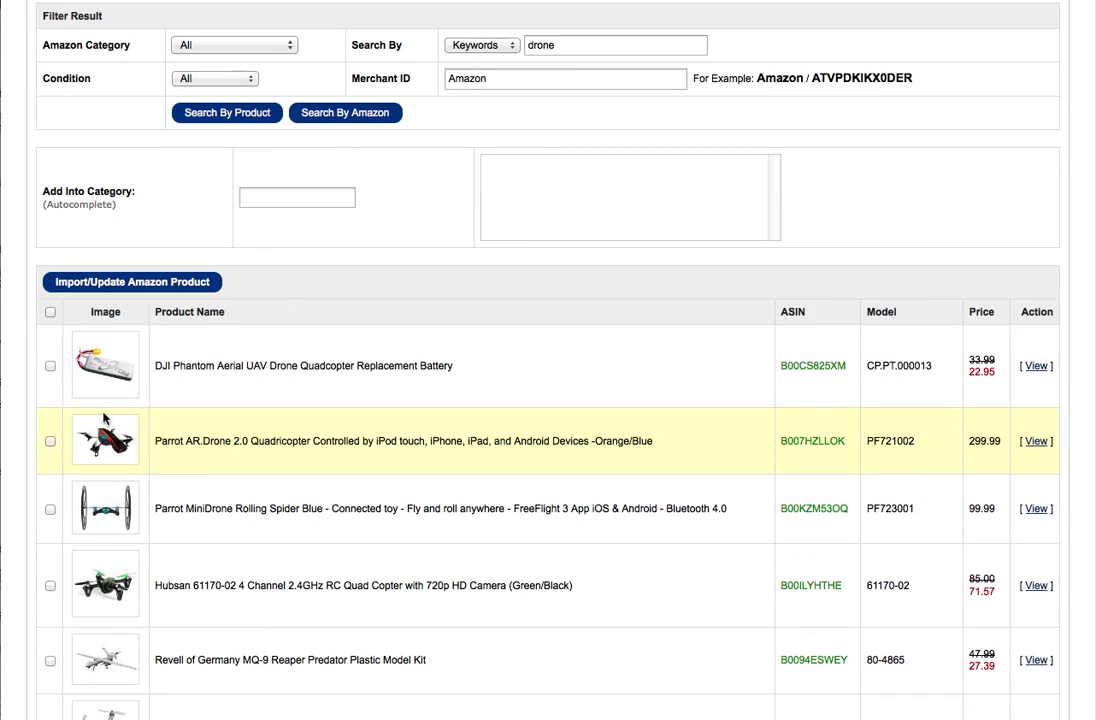
{"action": "left_click", "coordinate": [50, 366]}
{"action": "left_click", "coordinate": [50, 441]}
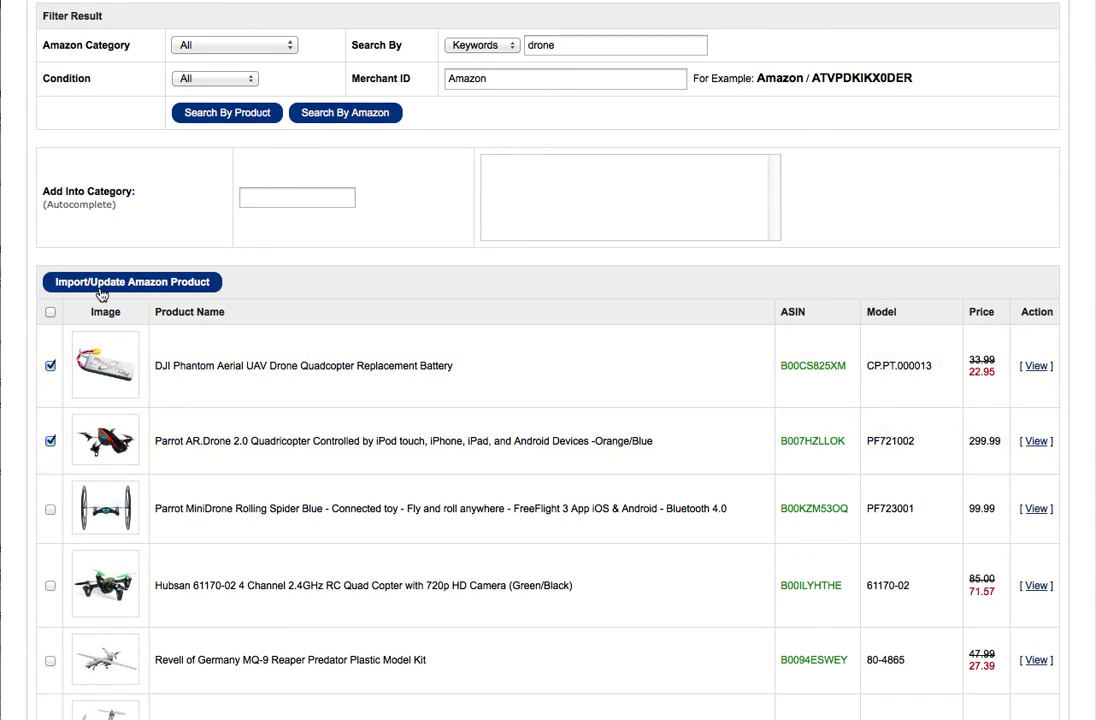